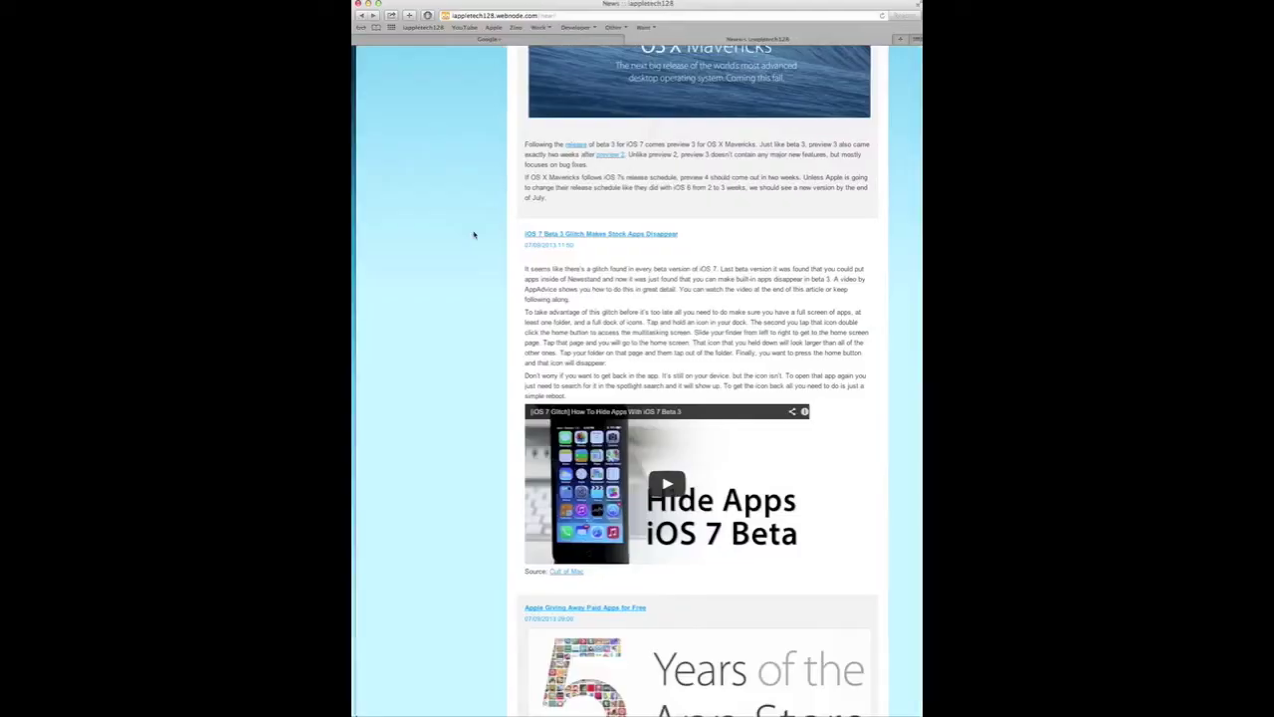
{"action": "scroll", "coordinate": [474, 234], "scroll_direction": "left", "scroll_amount": 5}
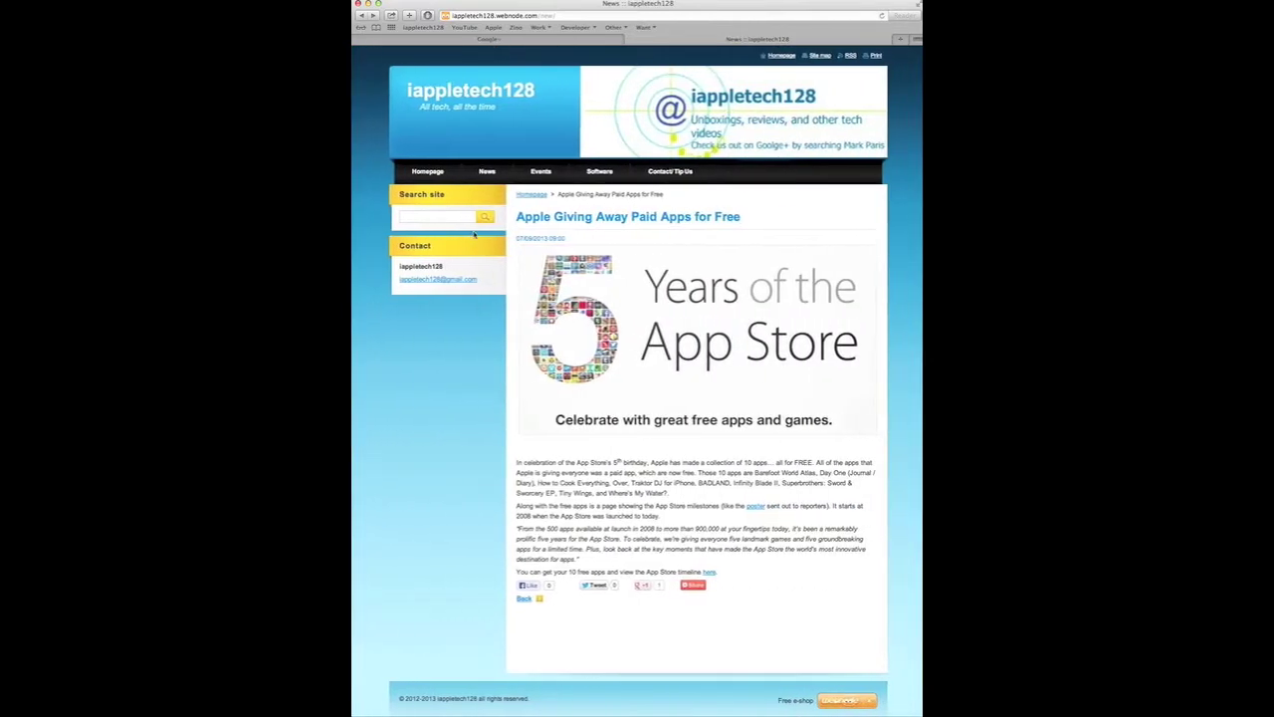
{"action": "scroll", "coordinate": [474, 234], "scroll_direction": "left", "scroll_amount": 10}
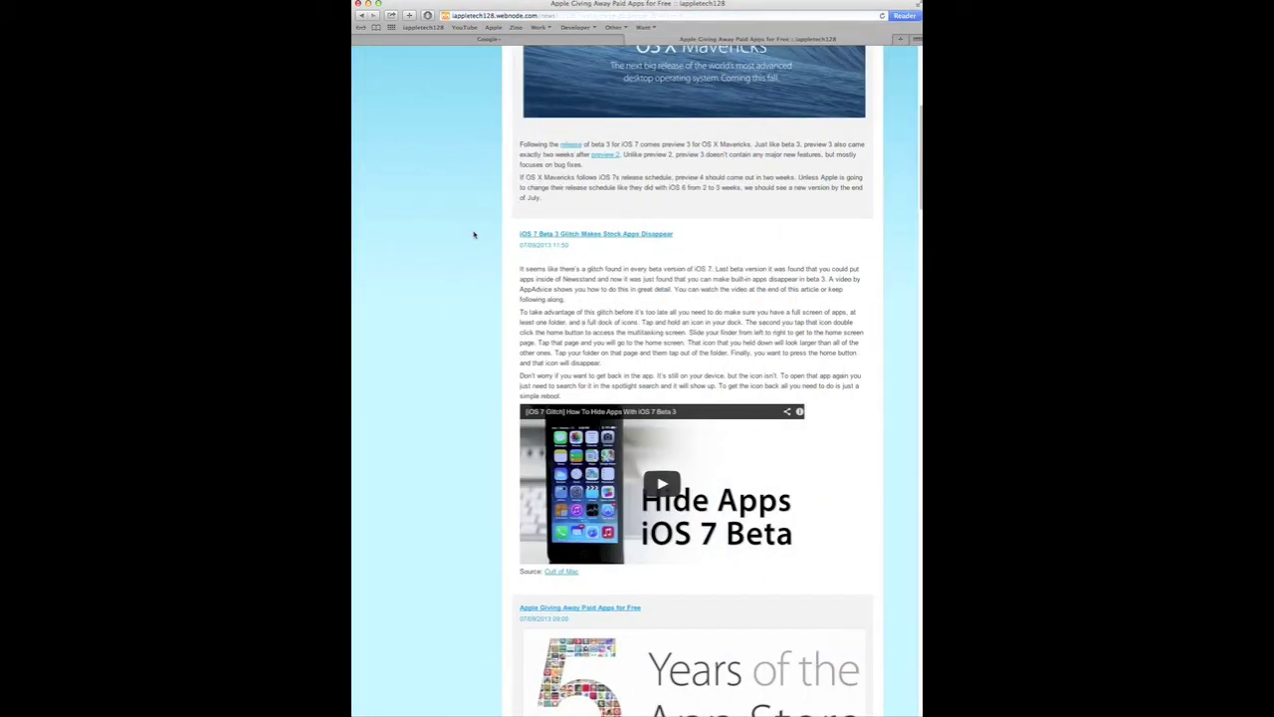
{"action": "scroll", "coordinate": [474, 234], "scroll_direction": "left", "scroll_amount": 10}
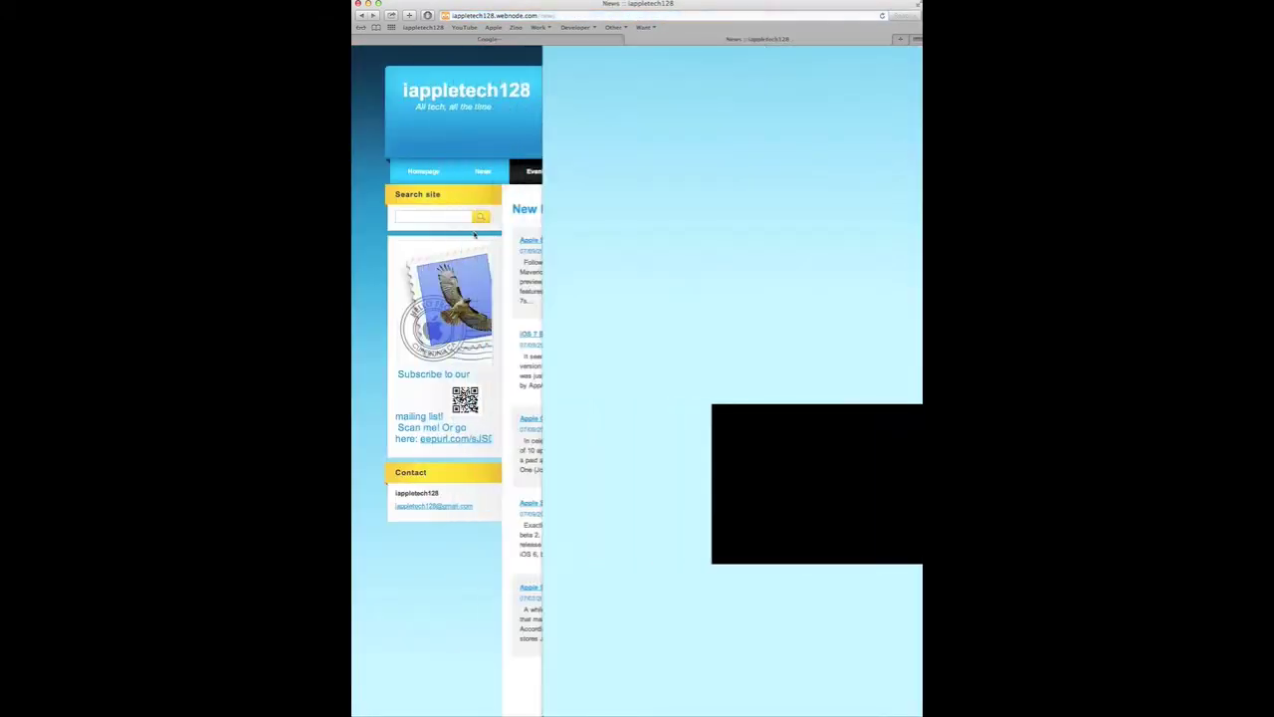
{"action": "scroll", "coordinate": [473, 234], "scroll_direction": "left", "scroll_amount": 10}
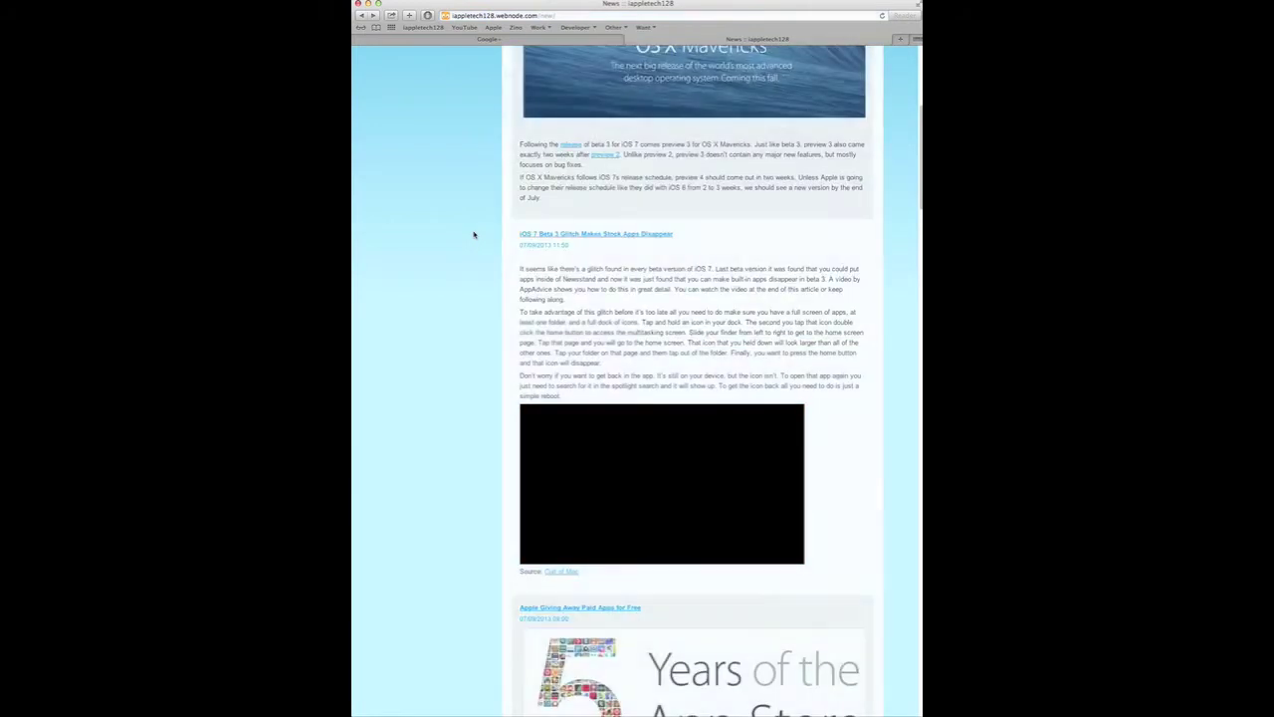
{"action": "scroll", "coordinate": [474, 234], "scroll_direction": "left", "scroll_amount": 10}
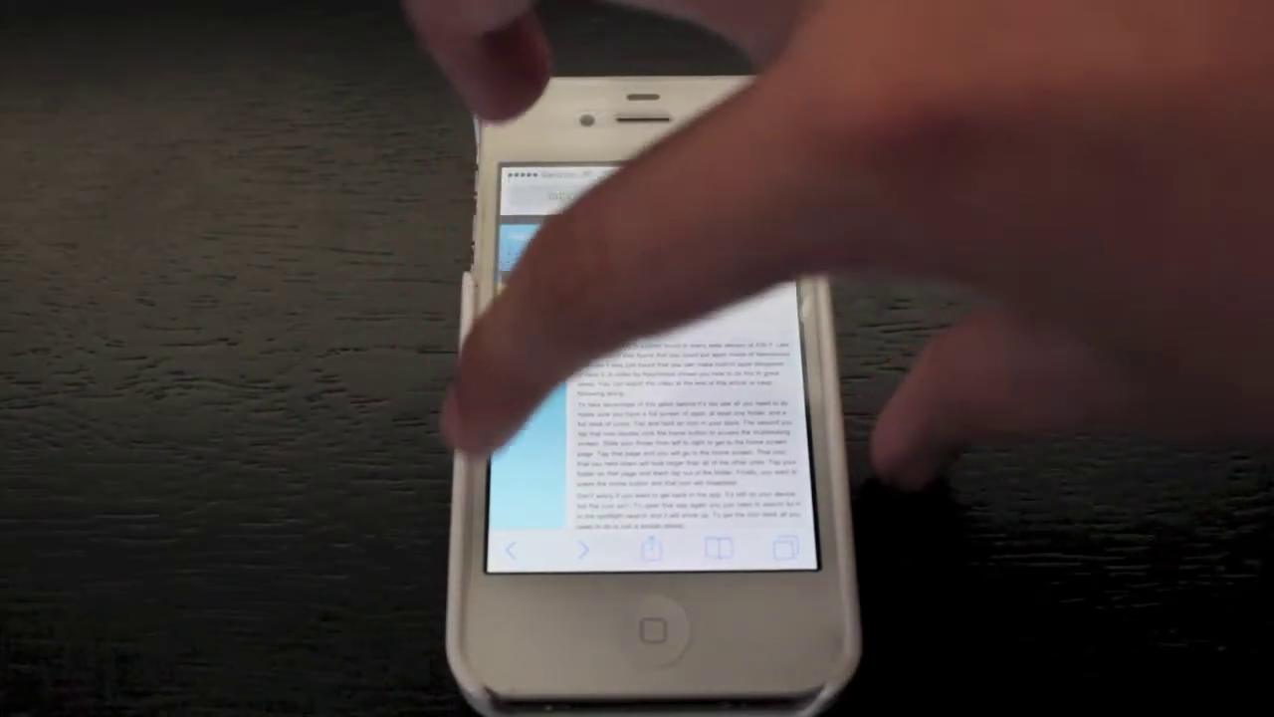